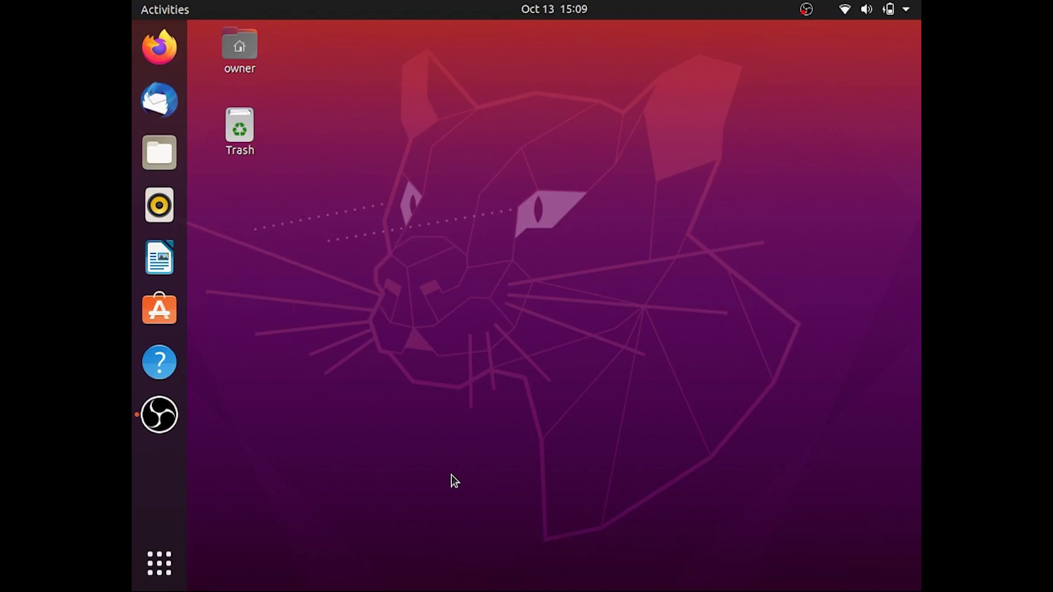
# Run sudo apt-get update in a new terminal and authenticate with the password
pyautogui.hotkey('ctrl', 'alt', 't')
pyautogui.write('su')
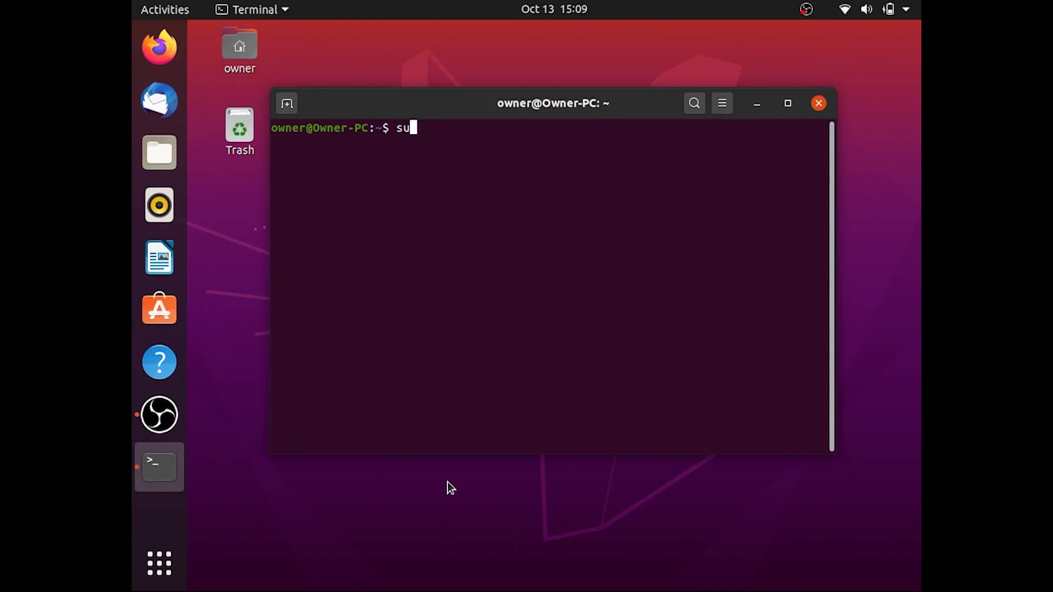
pyautogui.write('do apt-get ')
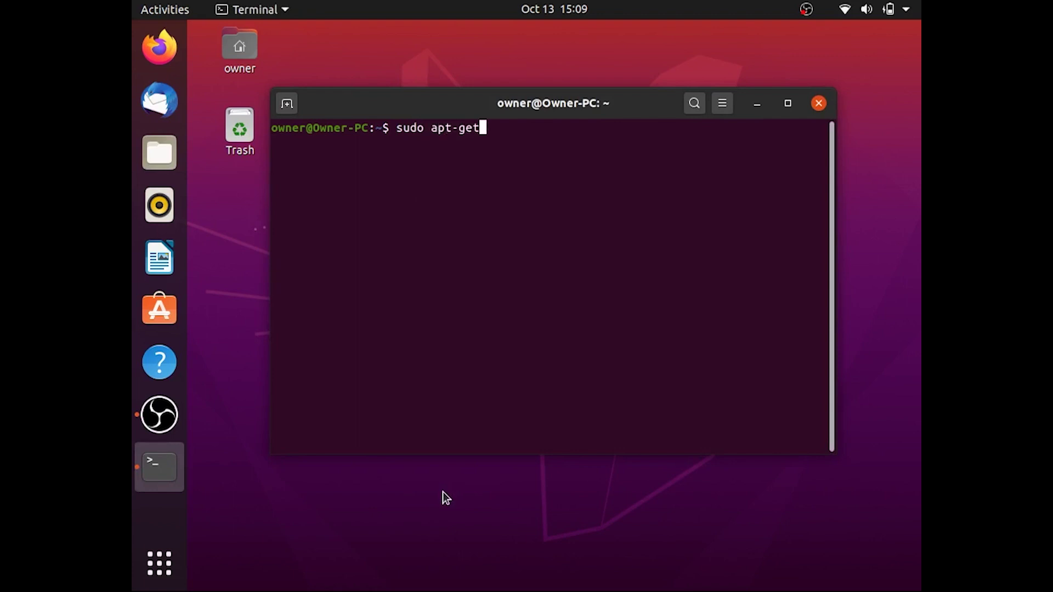
pyautogui.write('update')
pyautogui.press('Return')
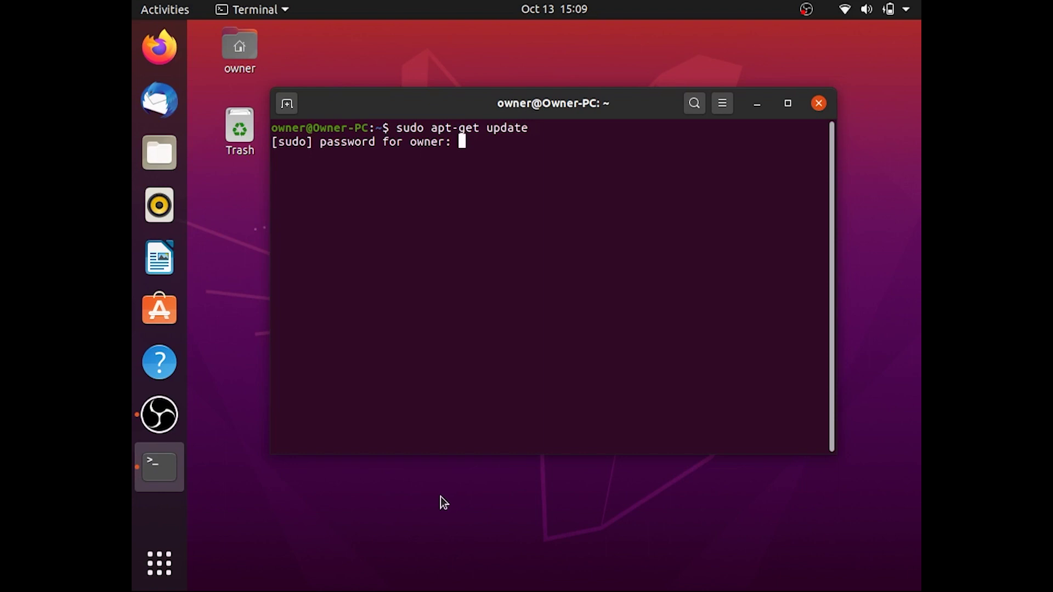
pyautogui.press('Return')
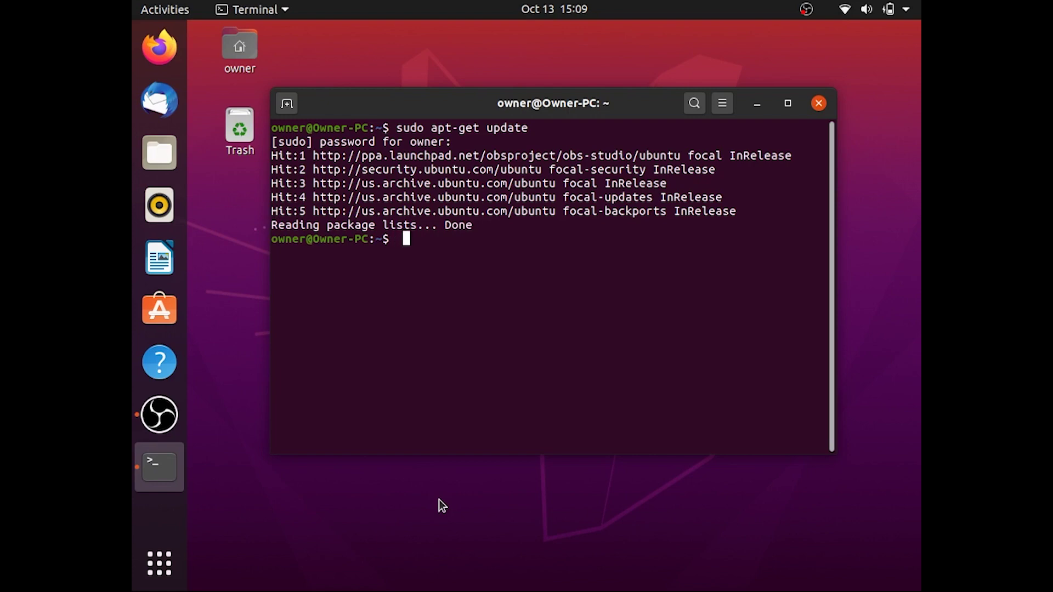
pyautogui.write('sudo ')
pyautogui.write('apt ins')
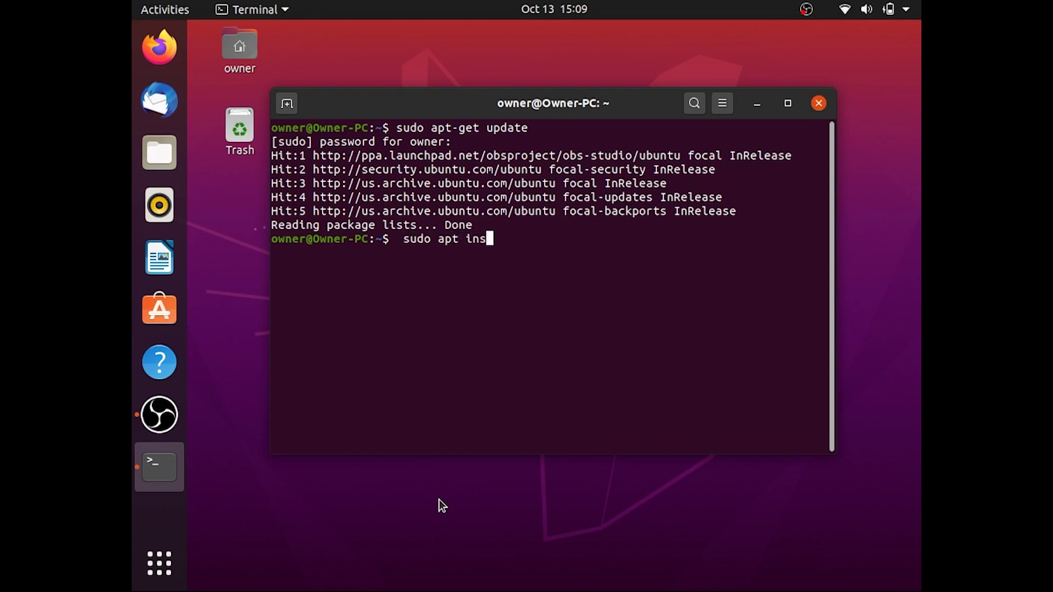
pyautogui.write('tall inotify')
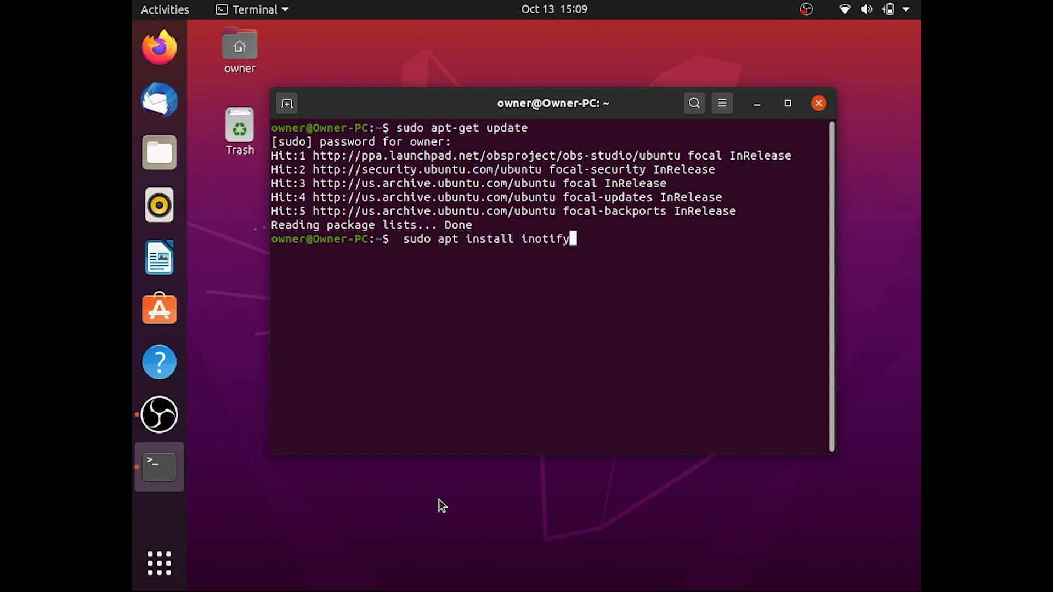
pyautogui.write('-tools')
# Install inotify-tools with sudo apt install, confirming the libinotifytools0 dependency
pyautogui.press('Return')
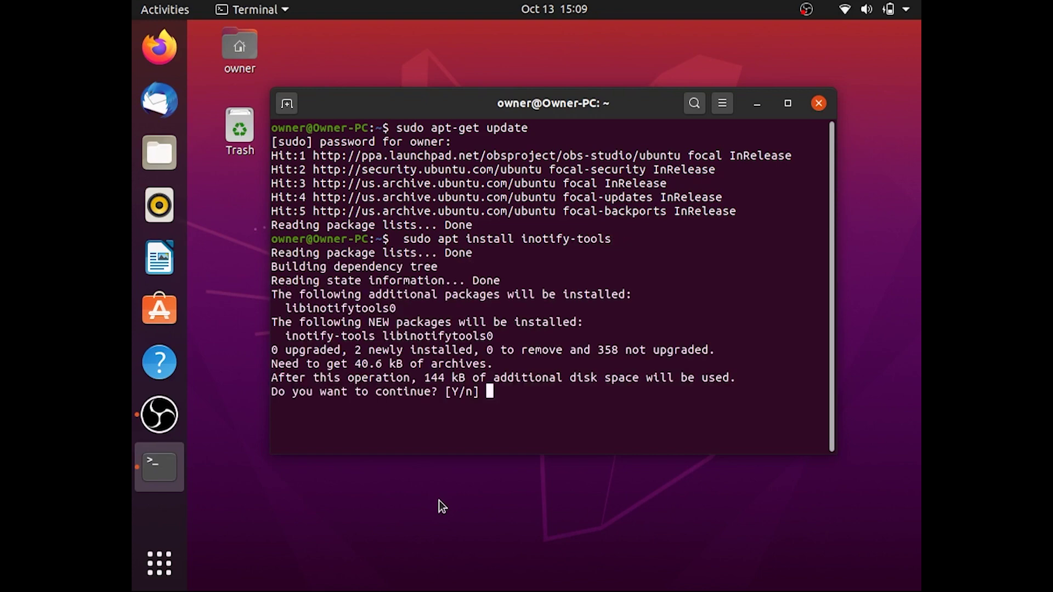
pyautogui.write('y')
pyautogui.press('Return')
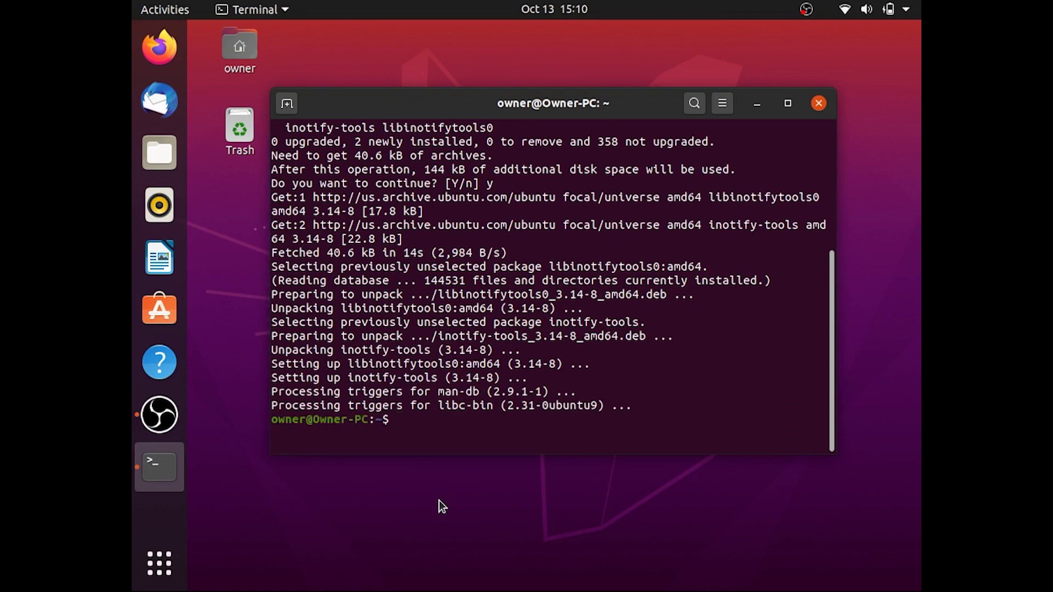
pyautogui.write('s')
pyautogui.write('udo ')
pyautogui.write('nano')
pyautogui.write(' /us')
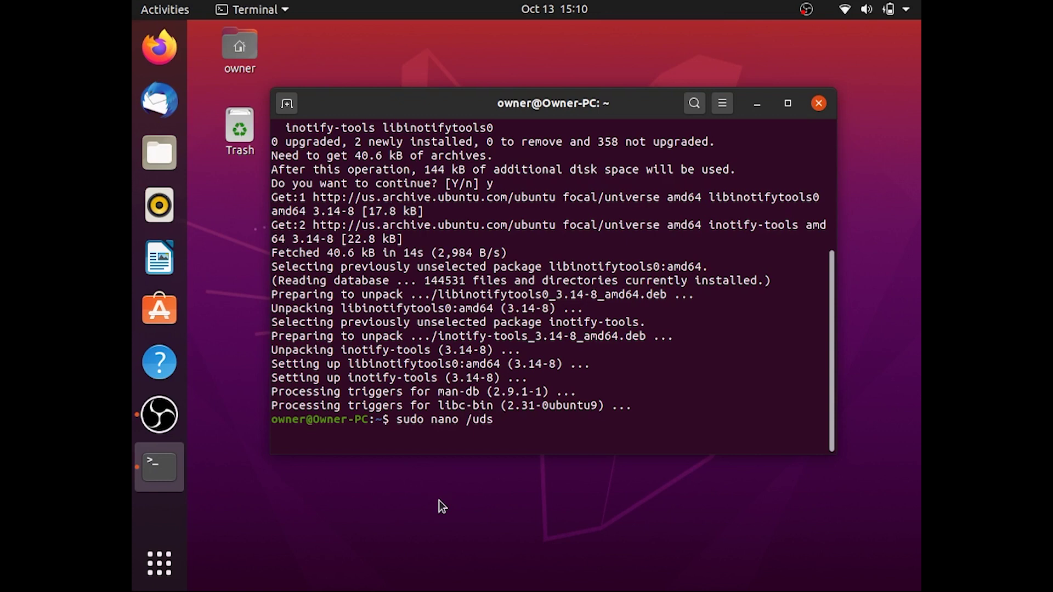
pyautogui.write('r')
pyautogui.write('/local/')
pyautogui.write('bin/redirec')
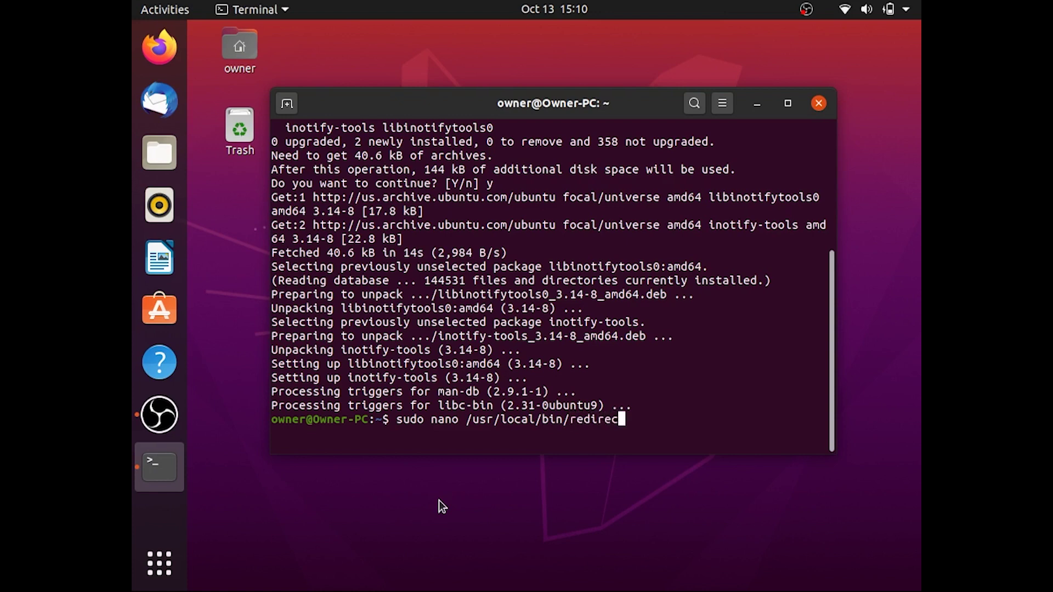
pyautogui.write('t-brightness')
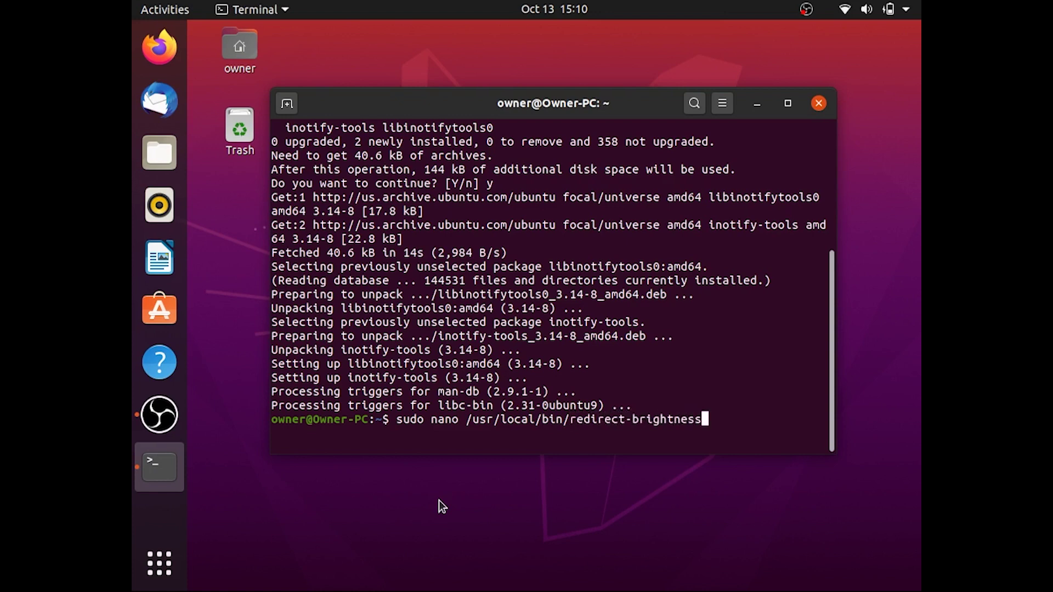
pyautogui.write('.sh')
# Launch sudo nano on /usr/local/bin/redirect-brightness.sh
pyautogui.press('Return')
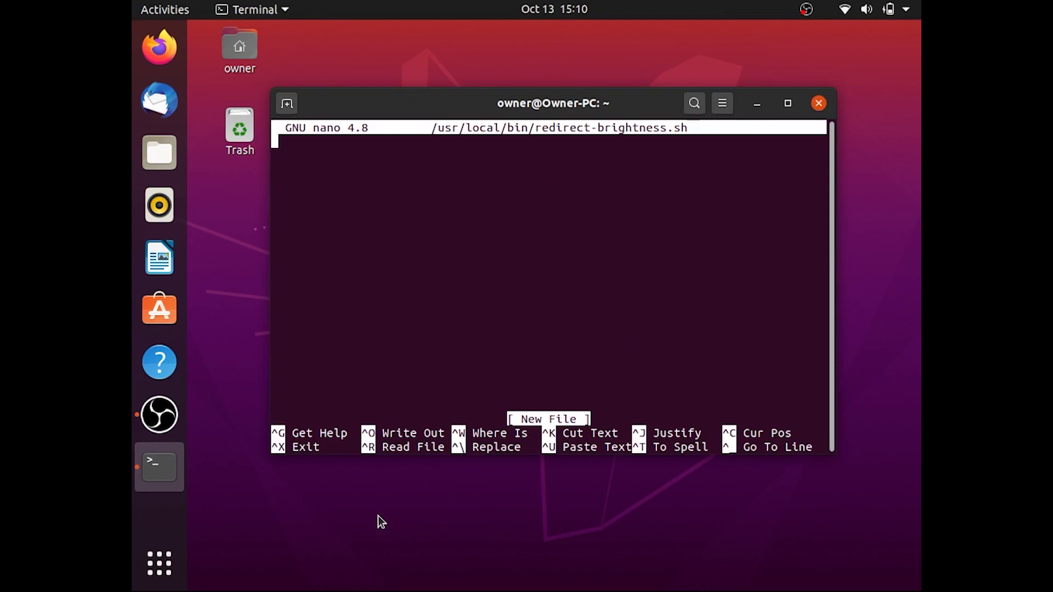
# Open Screen Brightness Script.txt from Files and select its whole bash script
pyautogui.click(159, 152)
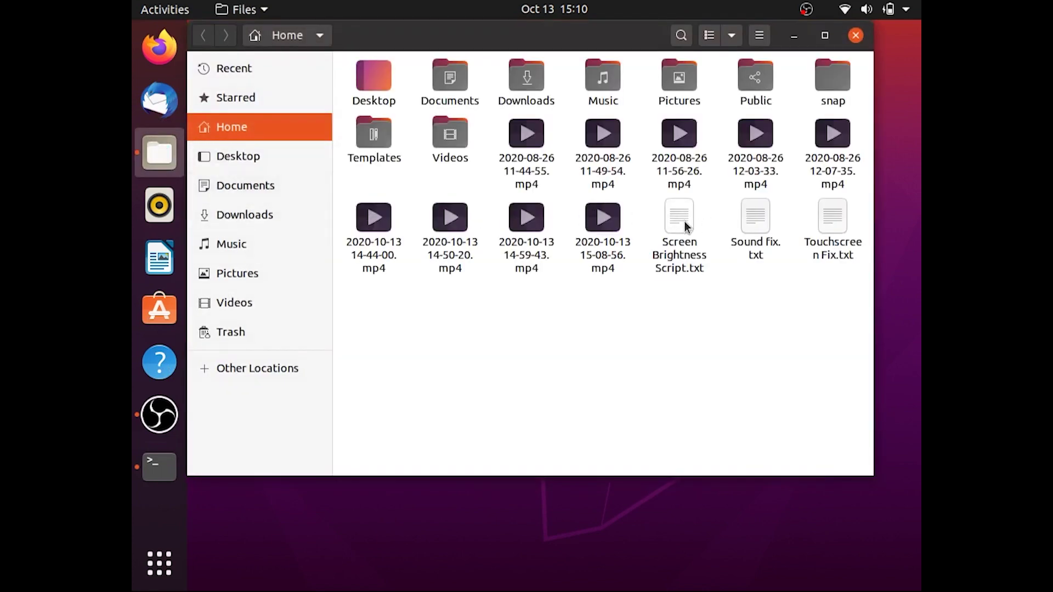
pyautogui.doubleClick(684, 221)
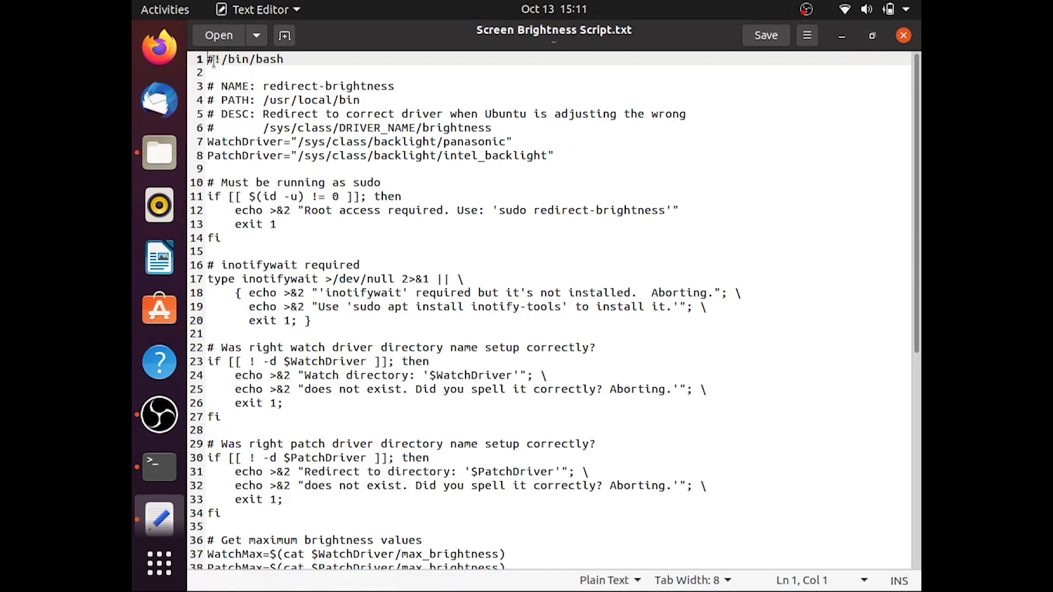
pyautogui.moveTo(210, 59); pyautogui.dragTo(566, 576)
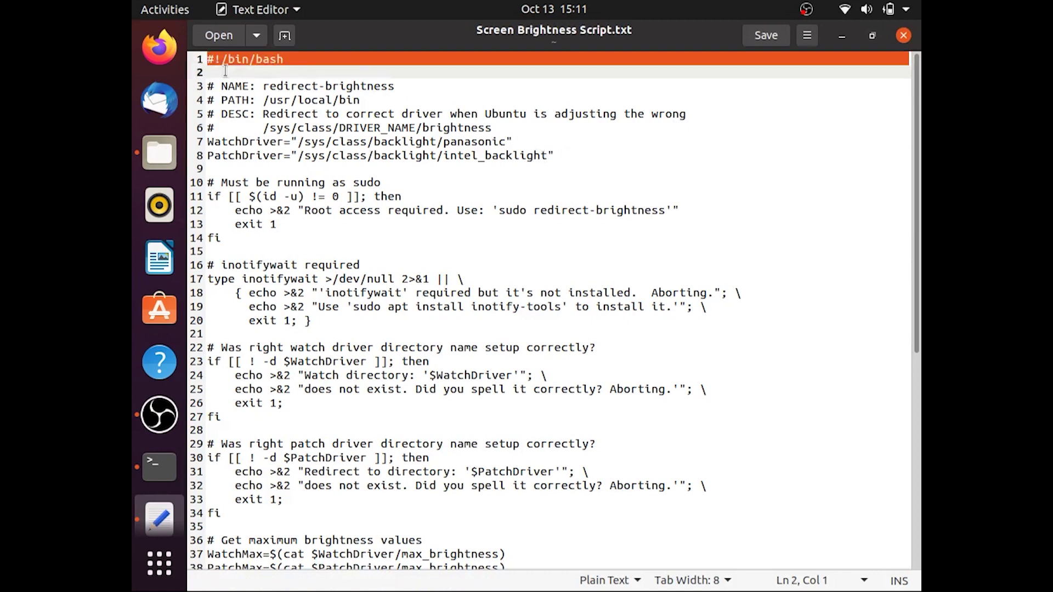
pyautogui.scroll(10, 543, 412)
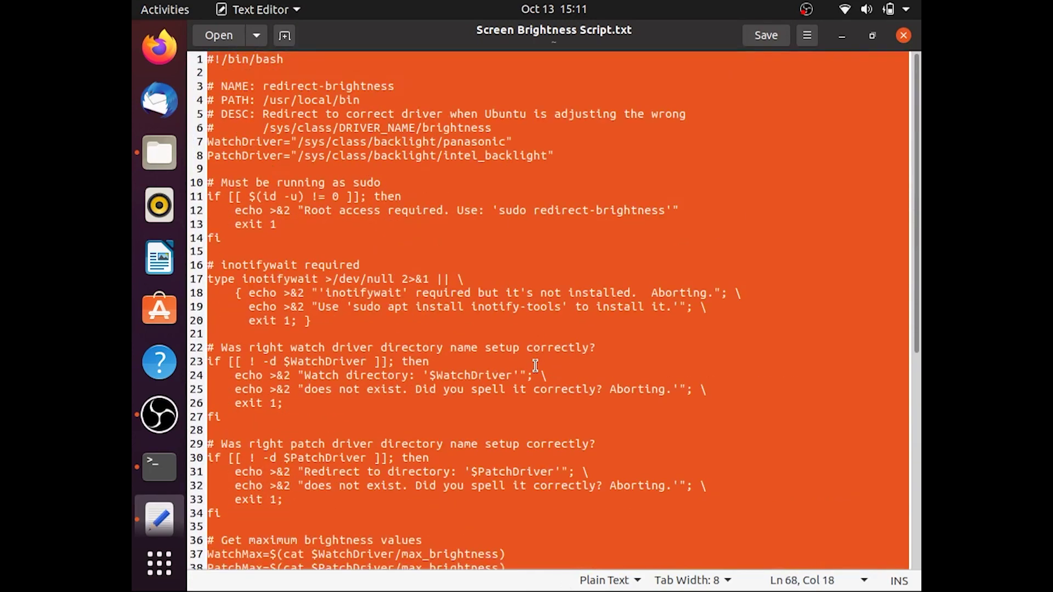
# Paste the copied brightness script into the empty redirect-brightness.sh in nano
pyautogui.click(904, 36)
pyautogui.click(159, 466)
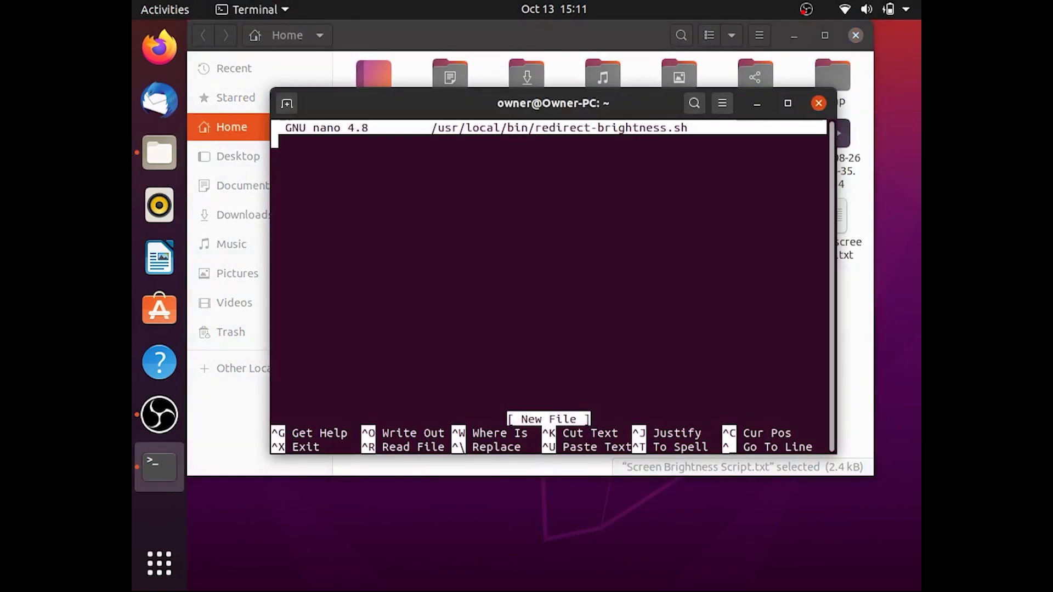
pyautogui.rightClick(380, 213)
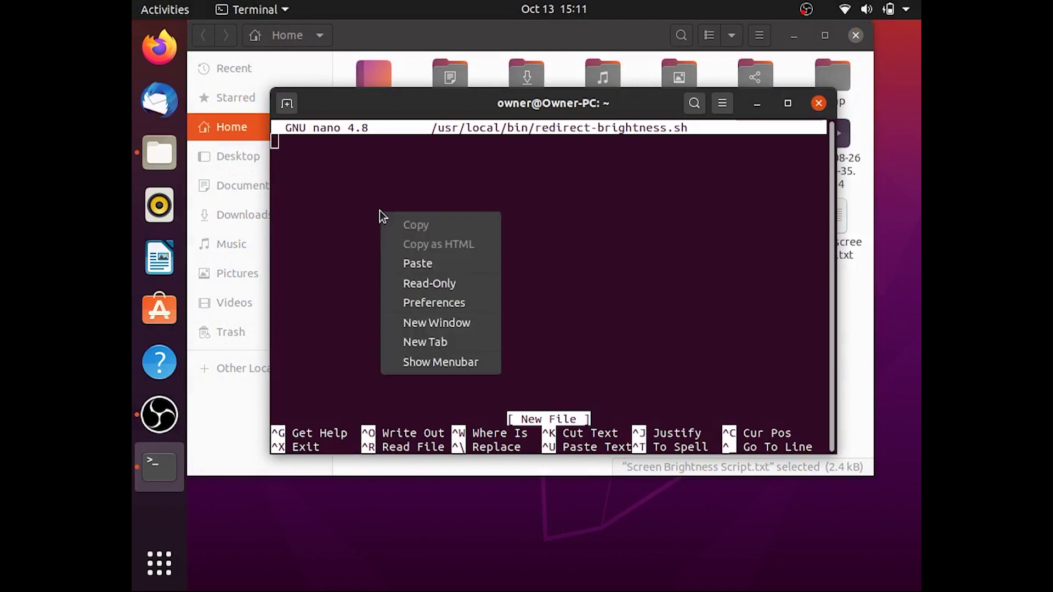
pyautogui.click(423, 266)
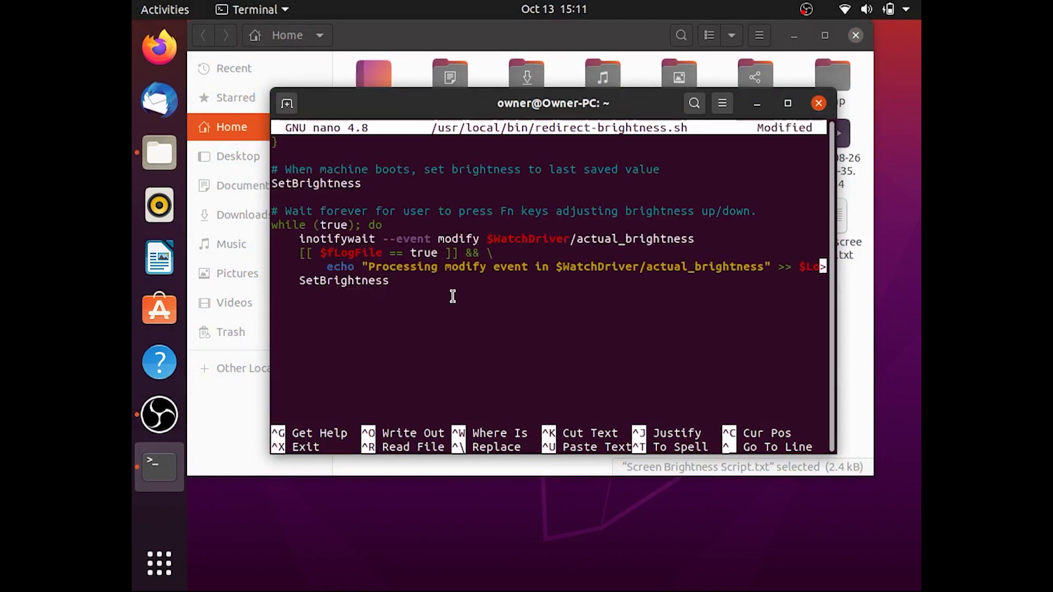
pyautogui.scroll(5, 452, 294)
pyautogui.scroll(10, 452, 305)
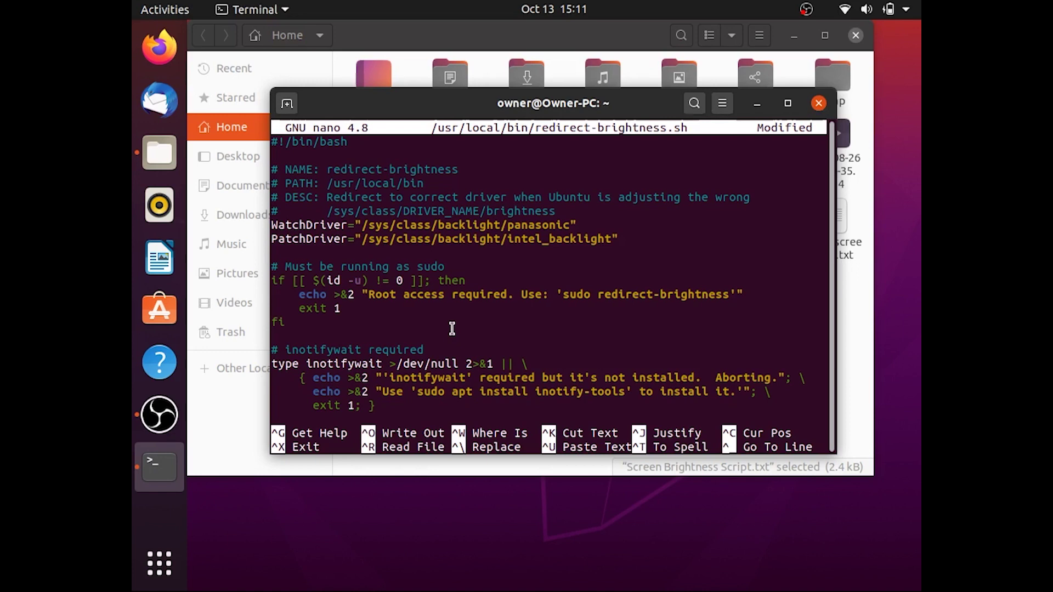
# Save redirect-brightness.sh and exit nano
pyautogui.hotkey('ctrl', 'o')
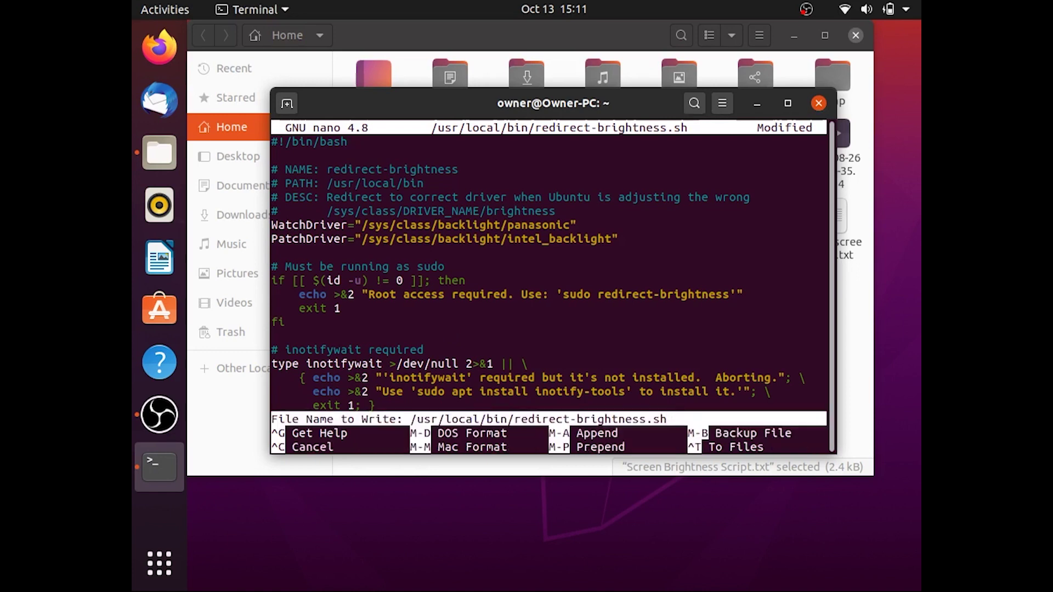
pyautogui.press('Return')
pyautogui.hotkey('ctrl', 'x')
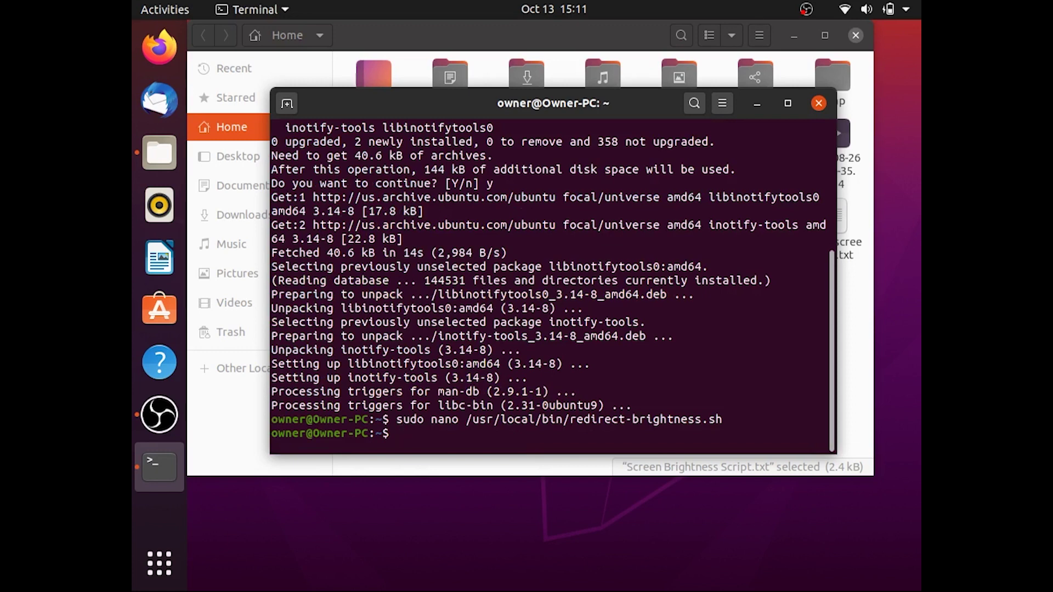
pyautogui.write('sudo cro')
pyautogui.write('ntab')
pyautogui.write(' -e')
# Run sudo crontab -e to edit root's crontab
pyautogui.press('Return')
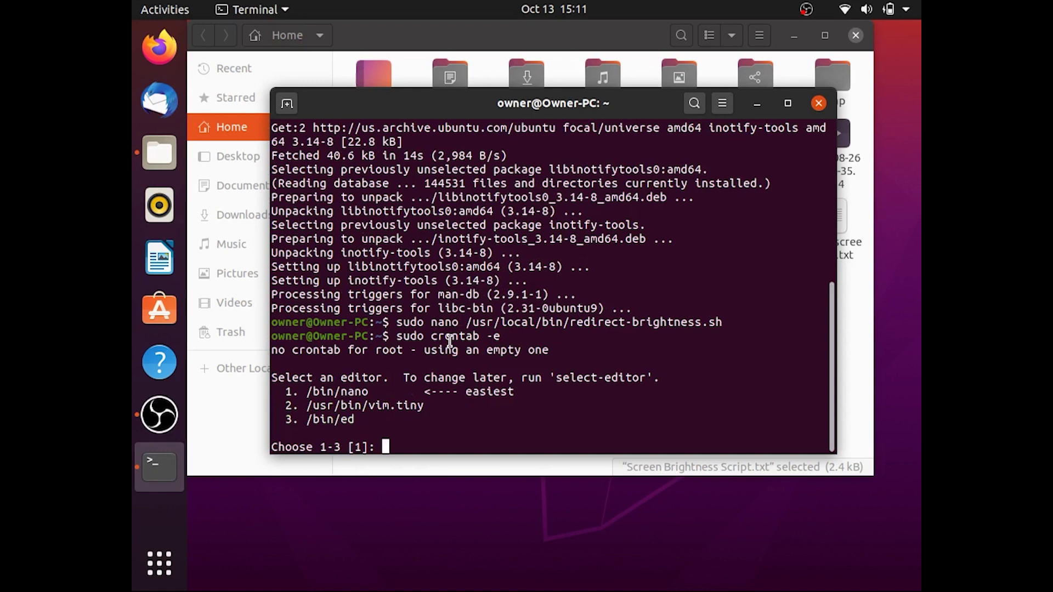
pyautogui.write('1')
# Choose nano as the editor and add a new line at the crontab's end
pyautogui.press('Return')
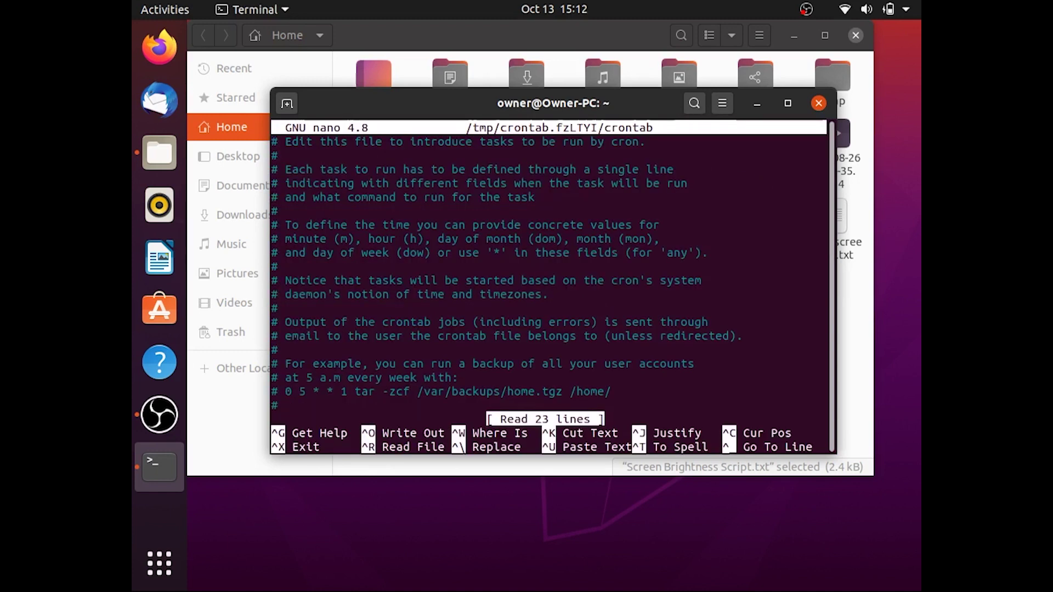
pyautogui.press('Down')
pyautogui.press('Down')
pyautogui.press('Down')
pyautogui.press('Down')
pyautogui.press('Down')
pyautogui.press('Down')
pyautogui.press('Down')
pyautogui.press('Down')
pyautogui.press('Down')
pyautogui.press('Down')
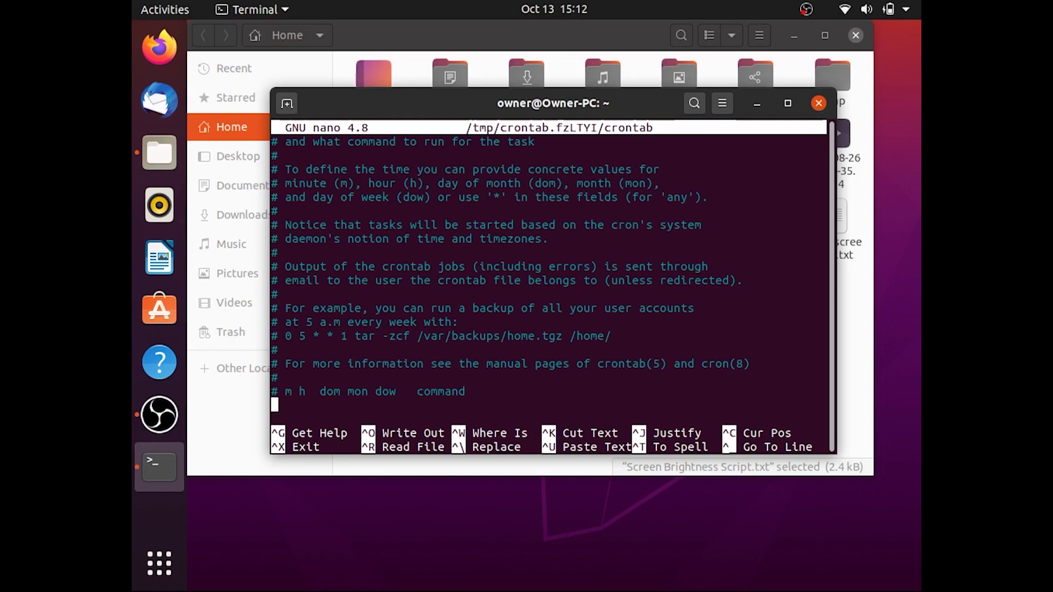
pyautogui.press('Return')
pyautogui.write('@re')
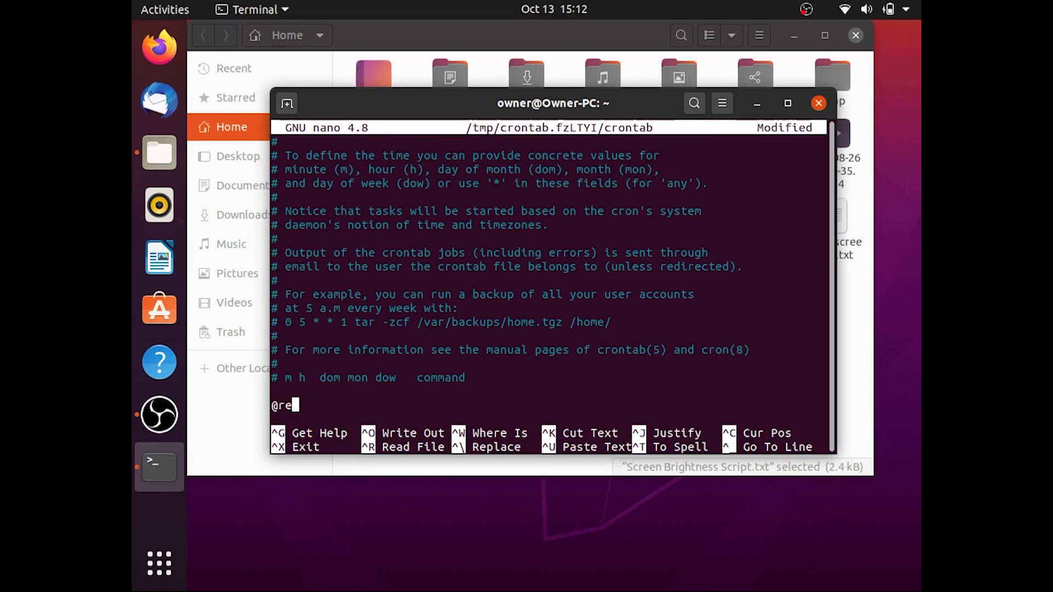
pyautogui.write('boot')
pyautogui.write(' sudo ')
pyautogui.write('redirect')
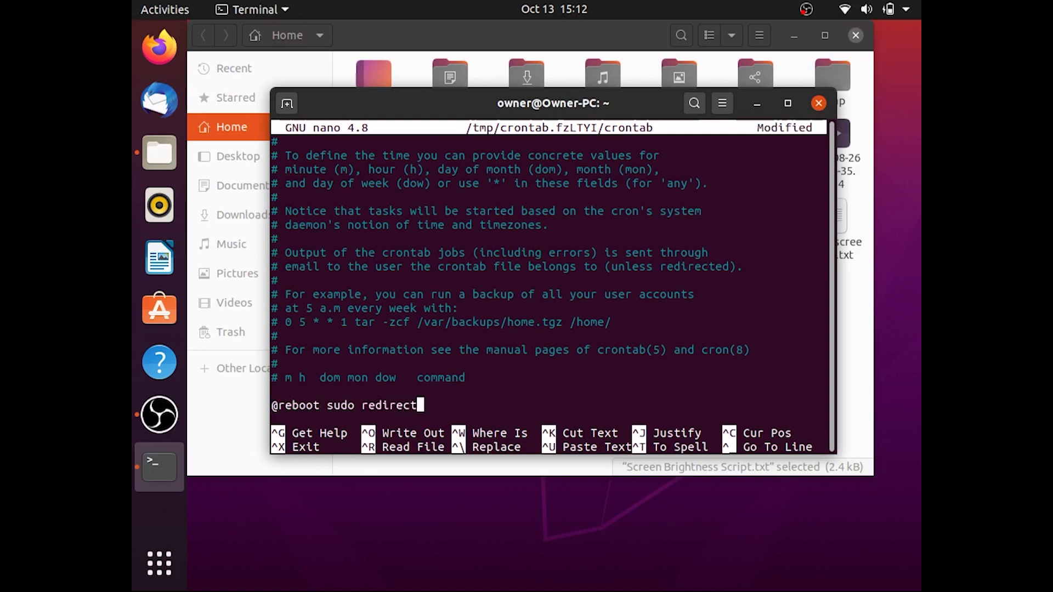
pyautogui.write('-brightness')
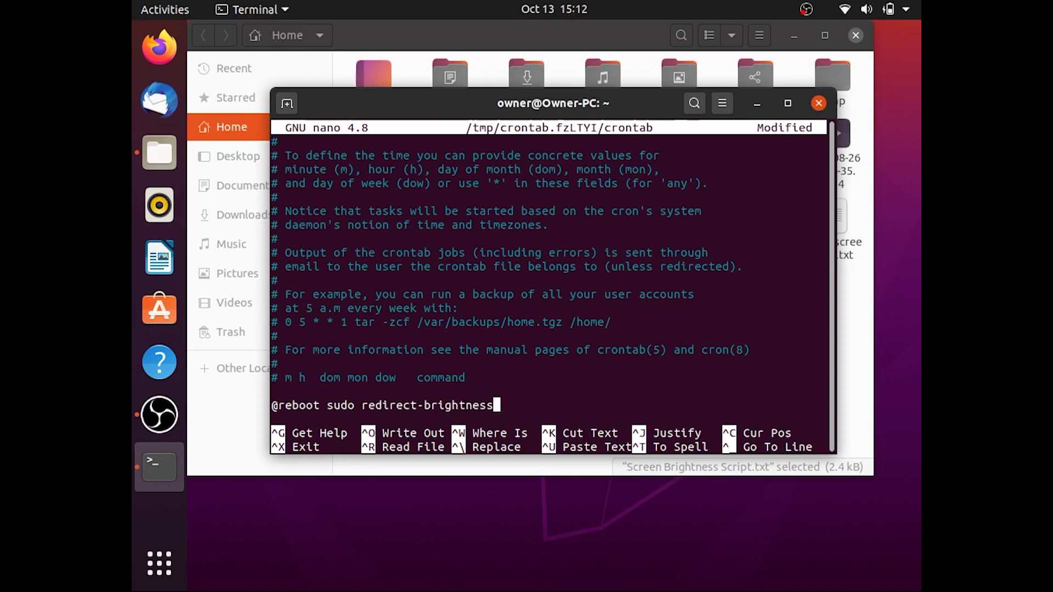
pyautogui.write('.sh ')
pyautogui.write('-')
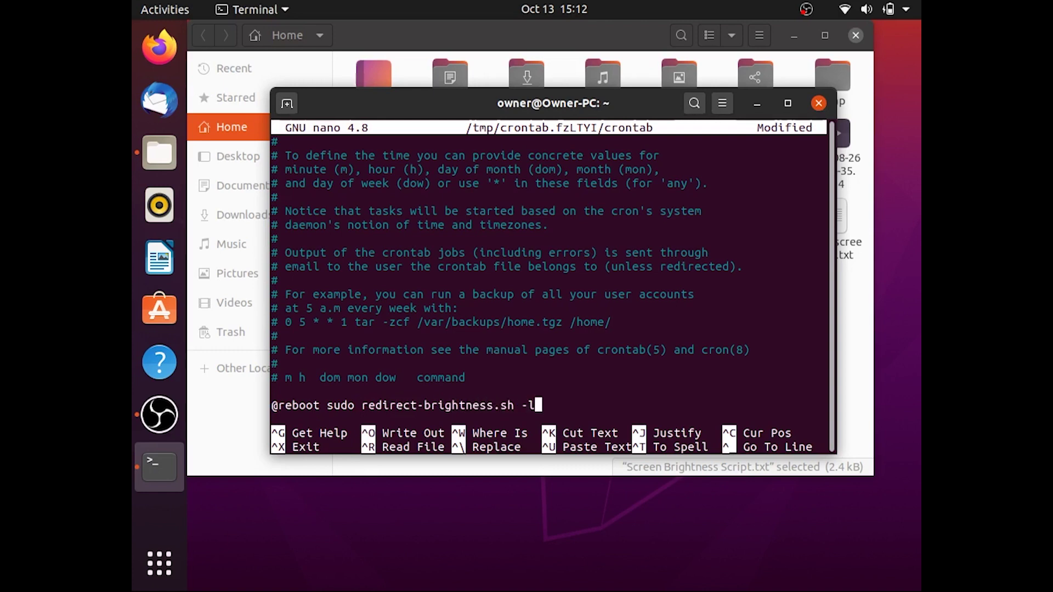
pyautogui.write('l')
pyautogui.hotkey('ctrl', 'o')
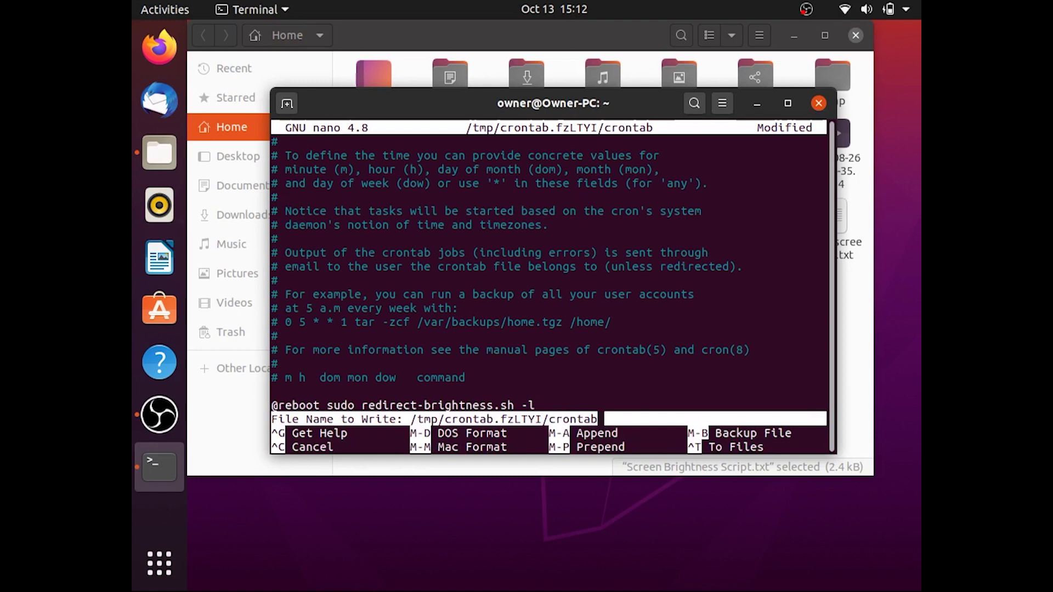
pyautogui.press('Return')
pyautogui.hotkey('ctrl', 'x')
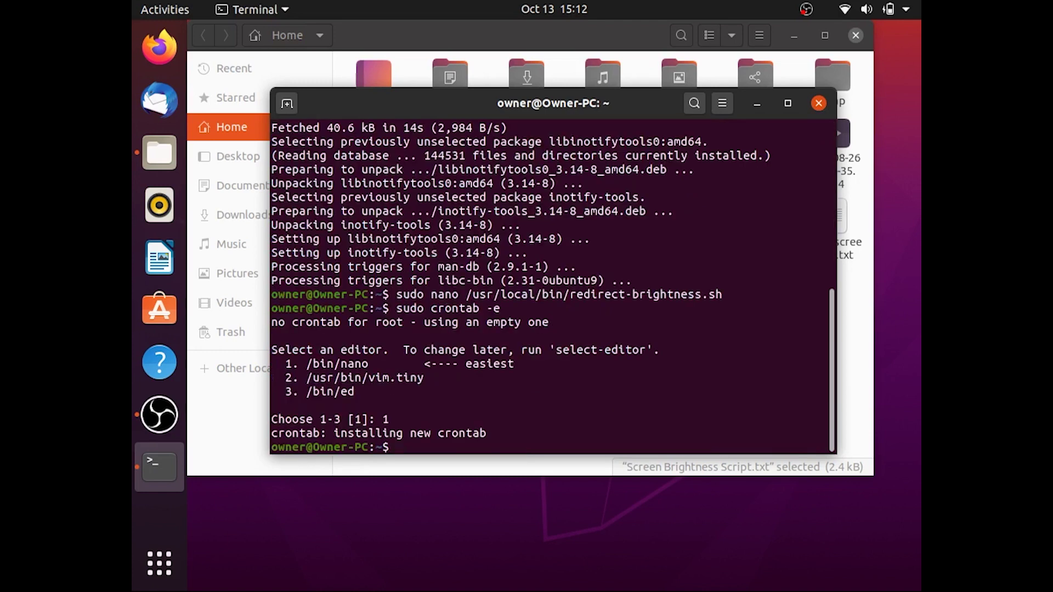
pyautogui.write('sudo ')
pyautogui.write('shutdown')
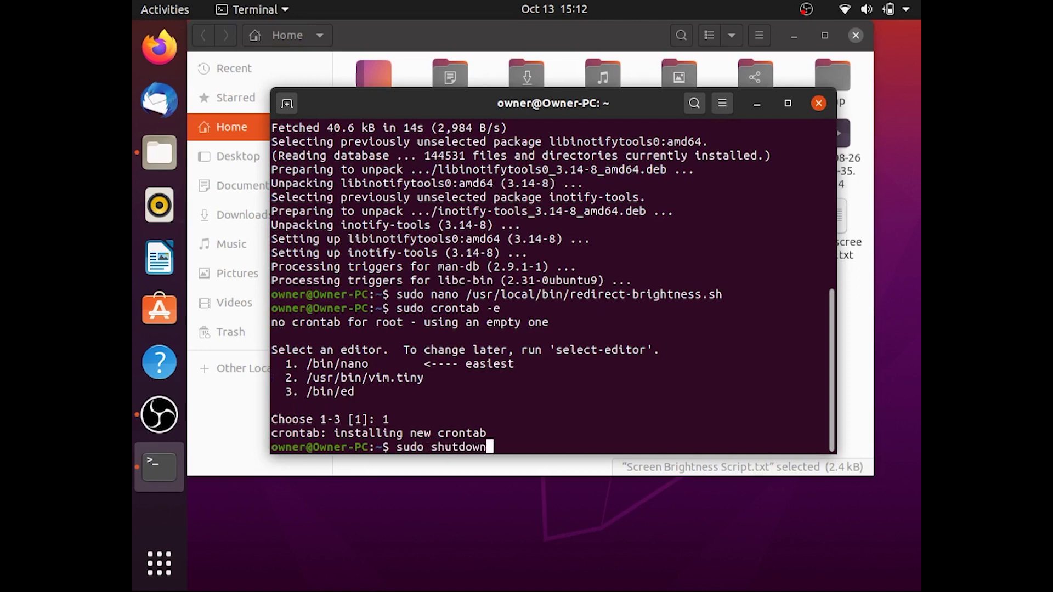
pyautogui.write(' -r ')
pyautogui.write('now')
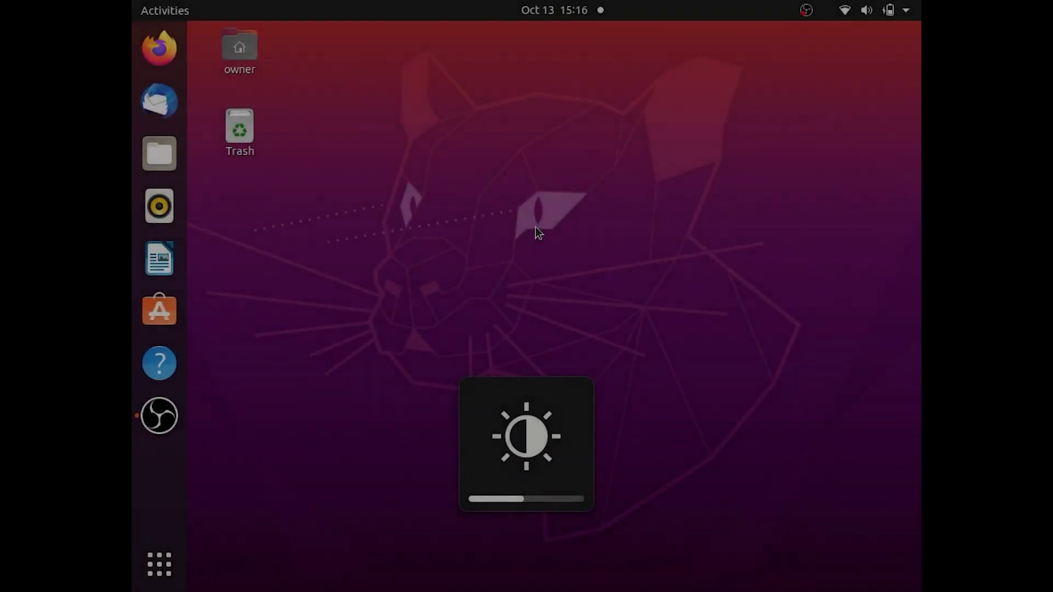
# Press brightness up, then brightness down, and watch the on-screen brightness level change
pyautogui.press('XF86MonBrightnessUp')
pyautogui.press('XF86MonBrightnessUp')
pyautogui.press('XF86MonBrightnessUp')
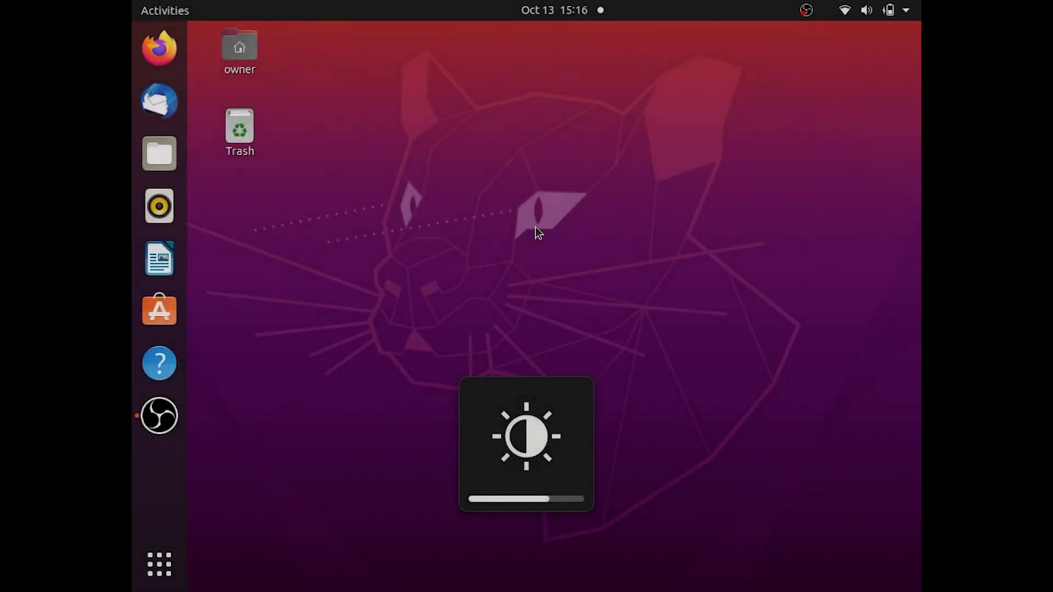
pyautogui.press('XF86MonBrightnessDown')
pyautogui.press('XF86MonBrightnessDown')
pyautogui.press('XF86MonBrightnessDown')
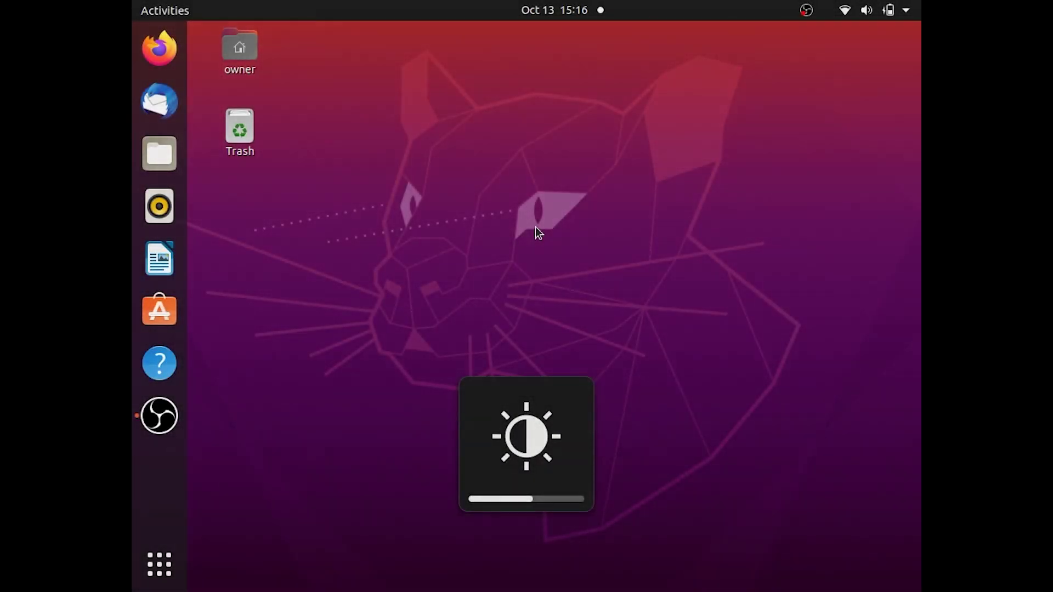